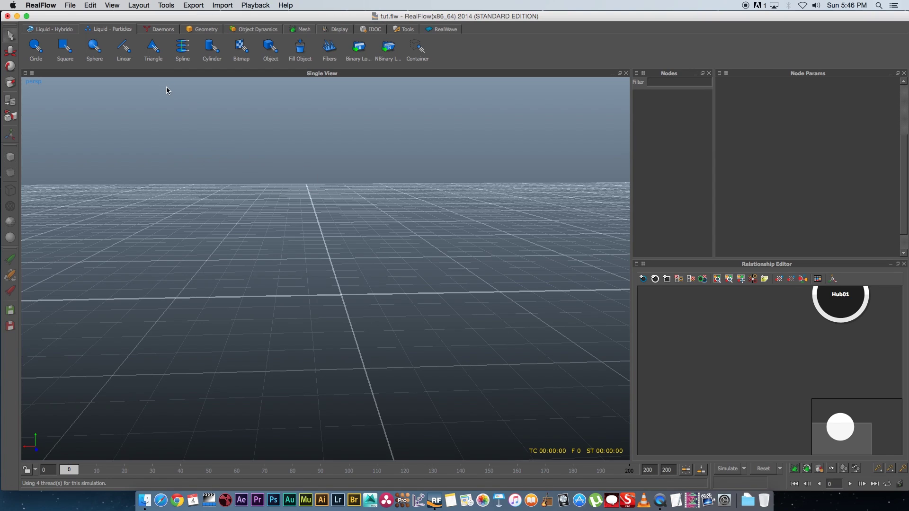
Step: Add a Gravity daemon and move it left along X and up along Y from the grid centre
{"action": "left_click", "coordinate": [160, 30]}
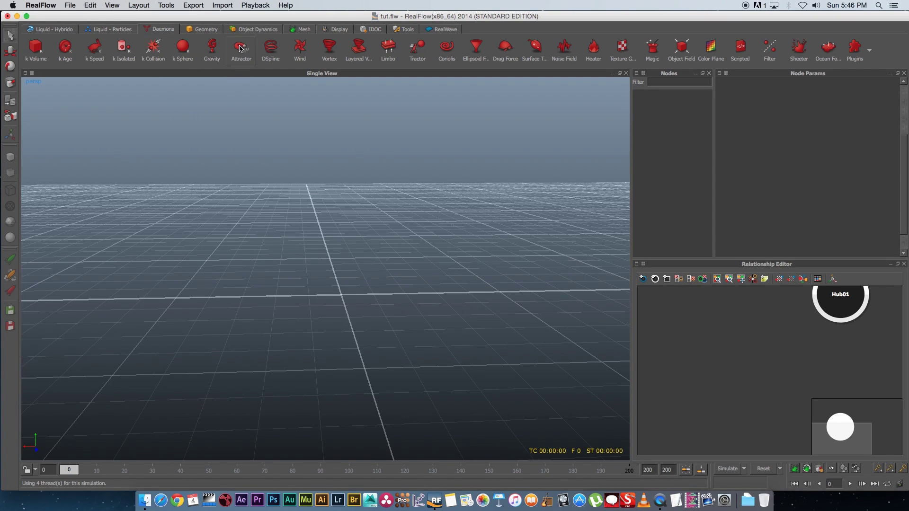
{"action": "left_click", "coordinate": [212, 48]}
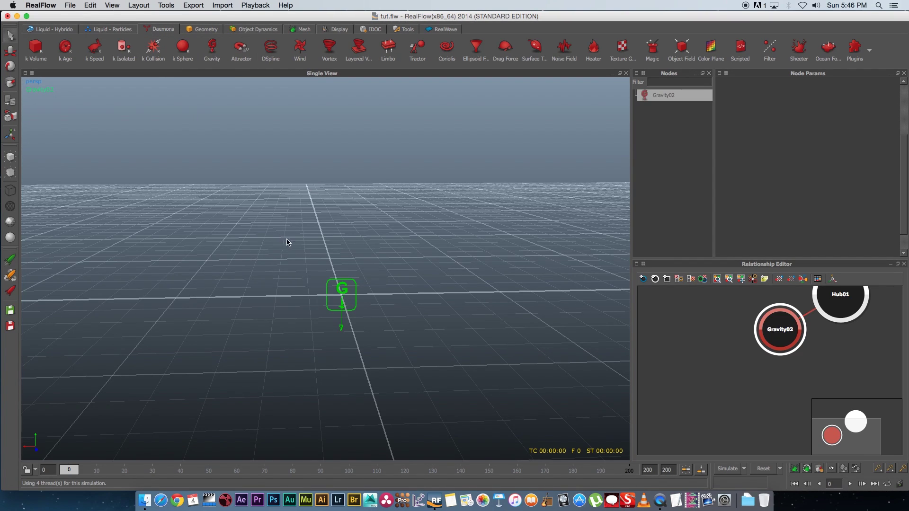
{"action": "key", "text": "w"}
{"action": "left_click_drag", "start_coordinate": [271, 296], "coordinate": [36, 299]}
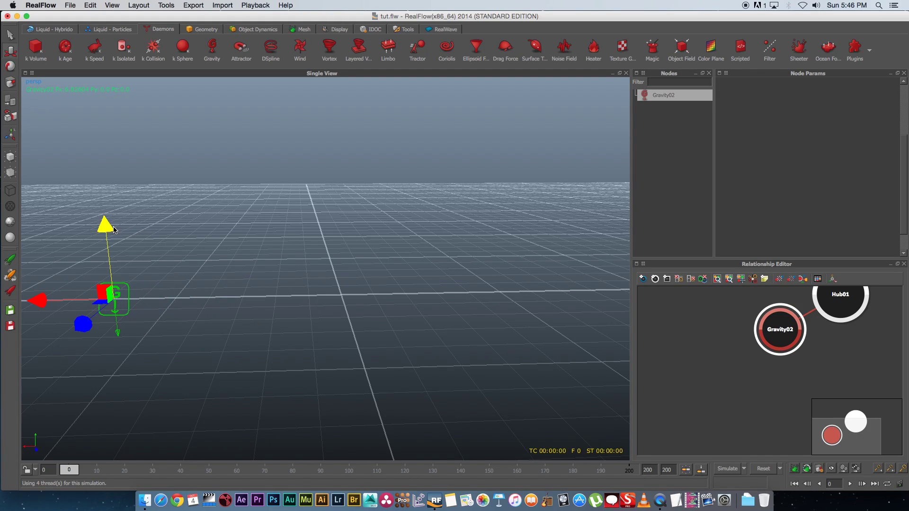
{"action": "left_click_drag", "start_coordinate": [113, 230], "coordinate": [103, 143]}
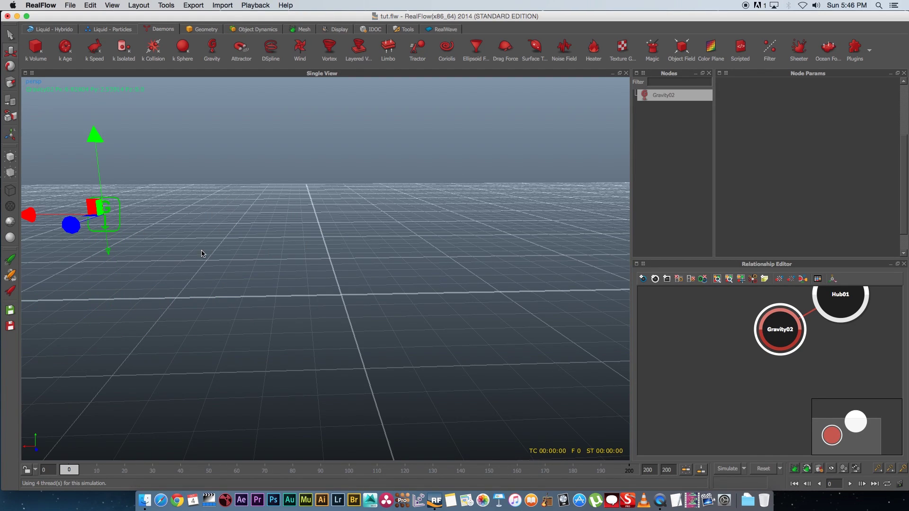
{"action": "left_click", "coordinate": [275, 151]}
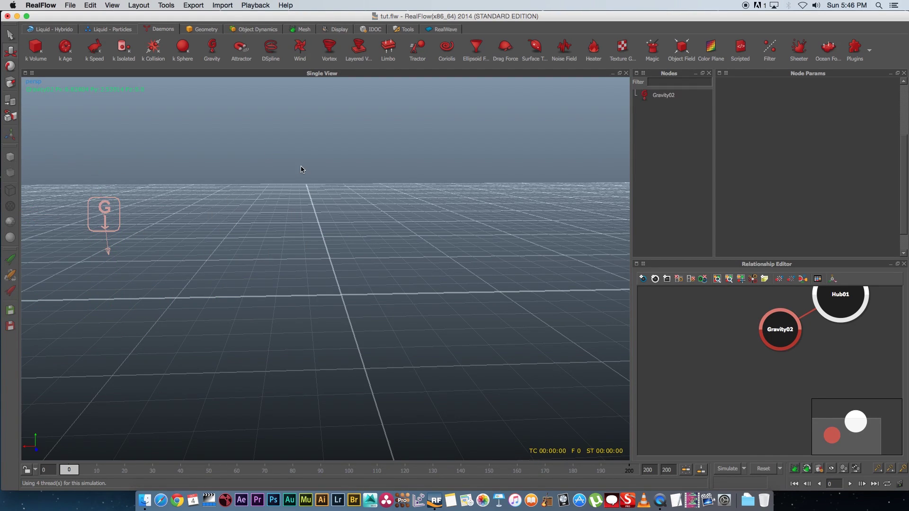
Step: Add a cube and scale it into a wide, flat slab
{"action": "left_click", "coordinate": [199, 29]}
{"action": "left_click", "coordinate": [185, 50]}
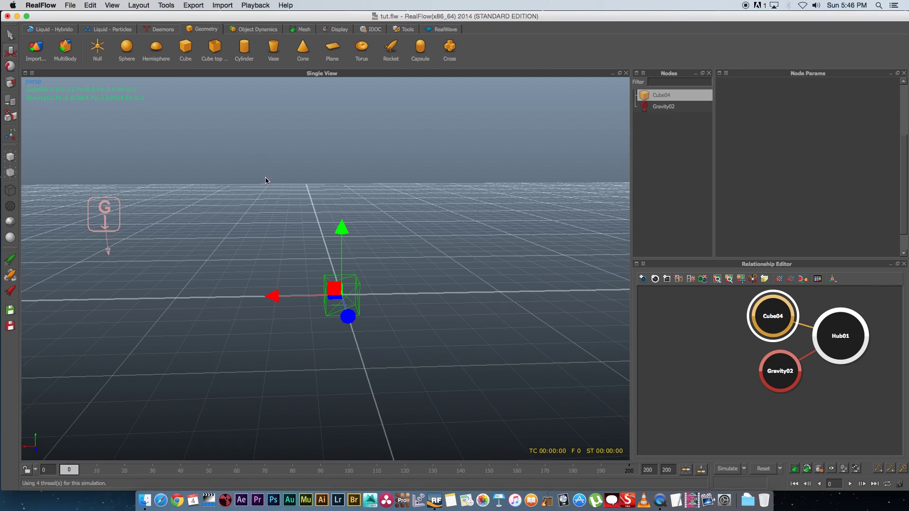
{"action": "key", "text": "r"}
{"action": "left_click_drag", "start_coordinate": [349, 317], "coordinate": [376, 382]}
{"action": "left_click_drag", "start_coordinate": [276, 296], "coordinate": [263, 299]}
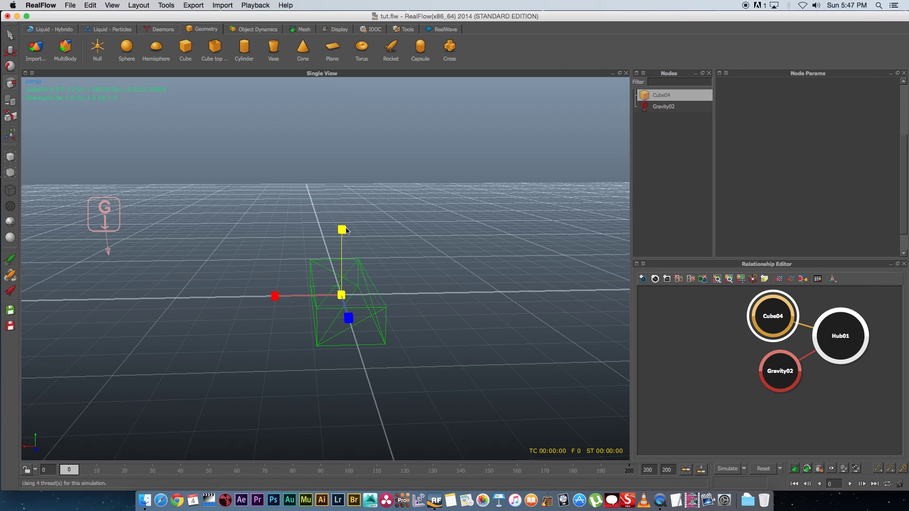
{"action": "left_click_drag", "start_coordinate": [342, 230], "coordinate": [339, 255]}
{"action": "left_click_drag", "start_coordinate": [275, 296], "coordinate": [263, 296]}
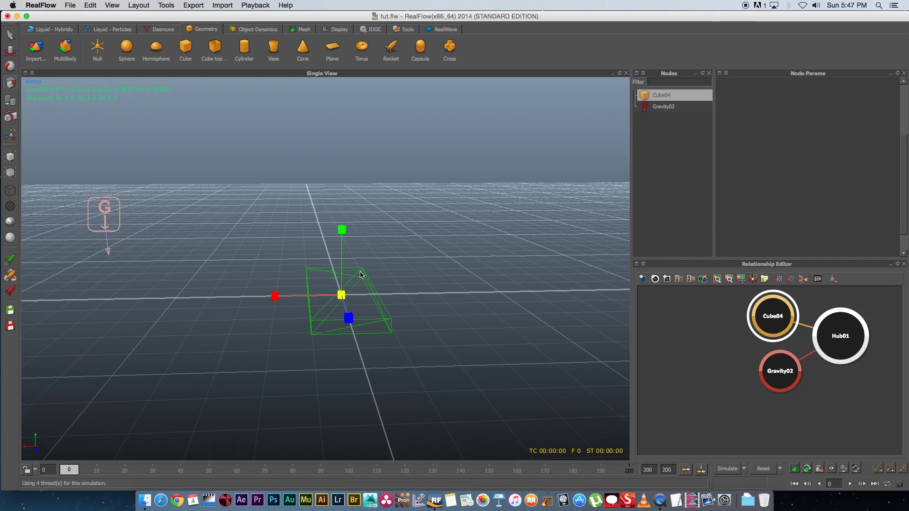
Step: Duplicate the slab twice as Cube05 and Cube06, offsetting each copy lower and sideways into steps
{"action": "key", "text": "super+d"}
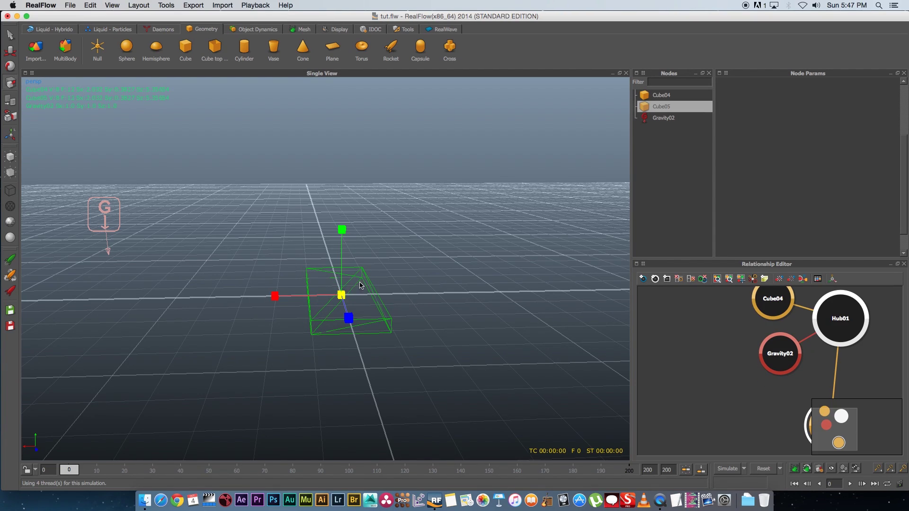
{"action": "key", "text": "w"}
{"action": "left_click_drag", "start_coordinate": [342, 227], "coordinate": [342, 250]}
{"action": "left_click_drag", "start_coordinate": [282, 323], "coordinate": [230, 324]}
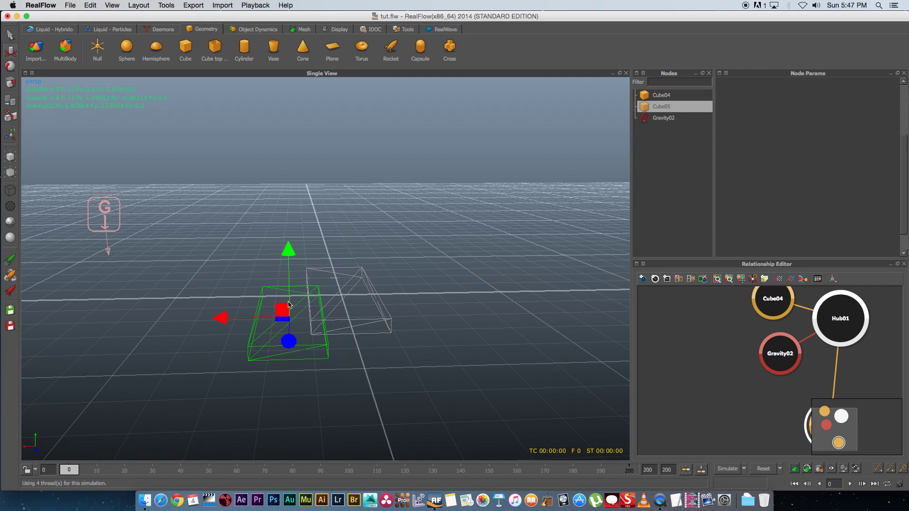
{"action": "key", "text": "super+d"}
{"action": "left_click_drag", "start_coordinate": [288, 249], "coordinate": [288, 277]}
{"action": "left_click_drag", "start_coordinate": [232, 347], "coordinate": [184, 347]}
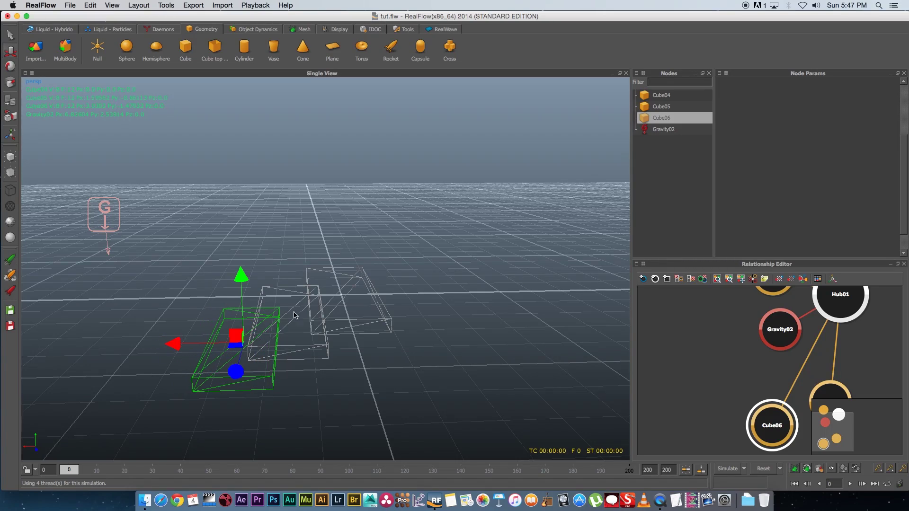
{"action": "left_click_drag", "start_coordinate": [335, 244], "coordinate": [356, 232], "text": "alt"}
{"action": "left_click_drag", "start_coordinate": [239, 289], "coordinate": [239, 278]}
{"action": "left_click_drag", "start_coordinate": [332, 258], "coordinate": [375, 278], "text": "alt"}
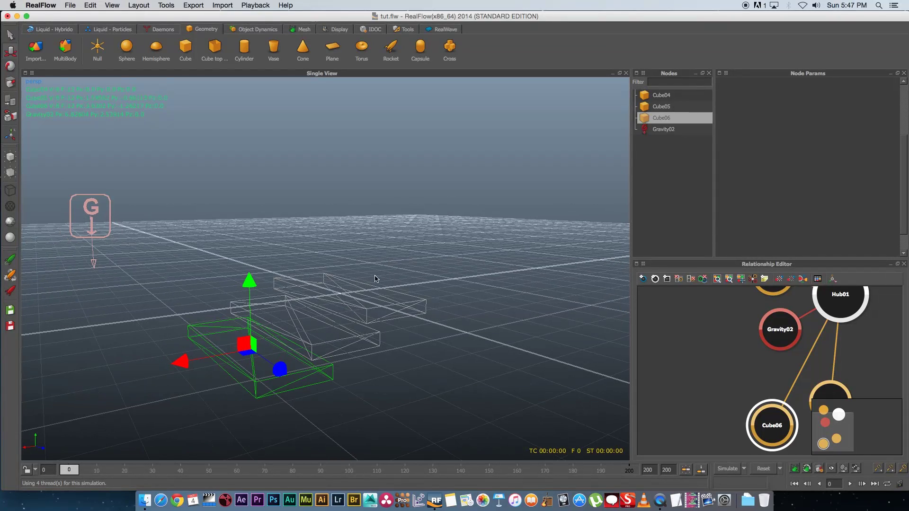
Step: Select all three slabs and switch the viewport to shaded display
{"action": "left_click_drag", "start_coordinate": [403, 236], "coordinate": [198, 386]}
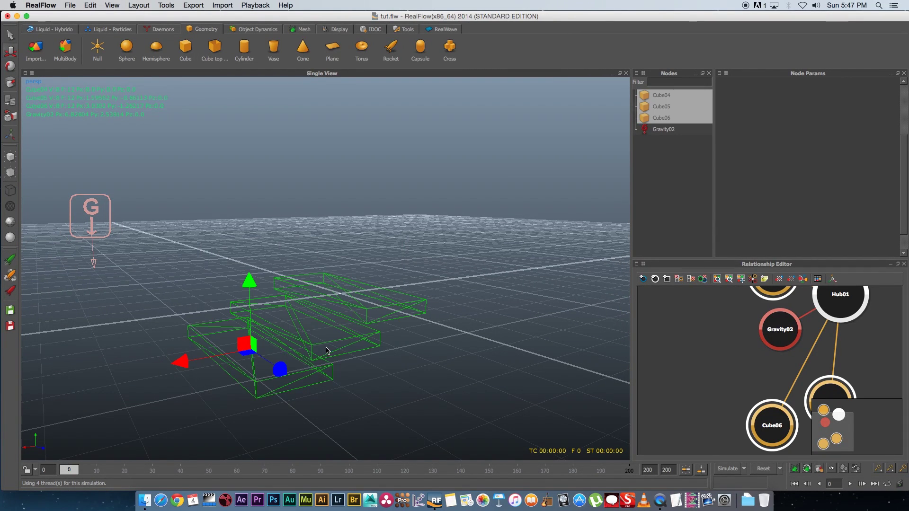
{"action": "left_click", "coordinate": [10, 237]}
{"action": "left_click_drag", "start_coordinate": [303, 265], "coordinate": [348, 295], "text": "alt"}
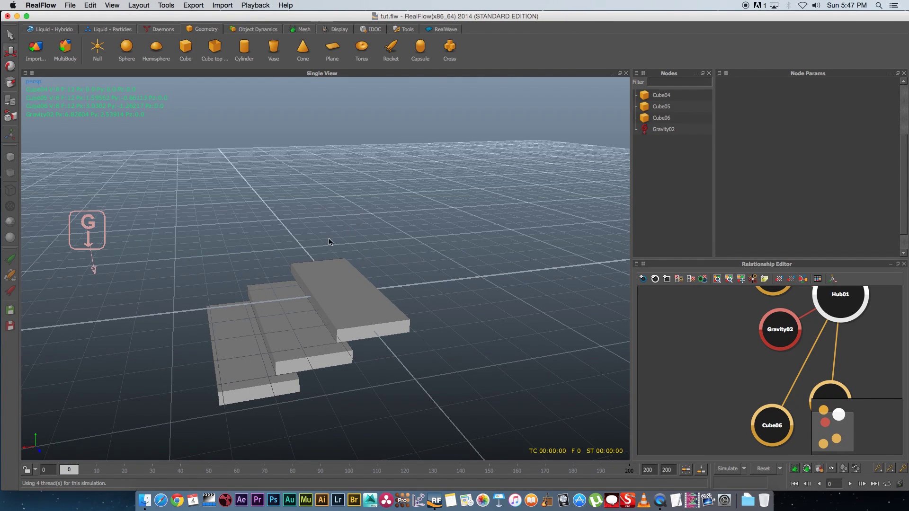
Step: Add a Circle particle emitter to the scene
{"action": "left_click_drag", "start_coordinate": [348, 248], "coordinate": [391, 223], "text": "alt"}
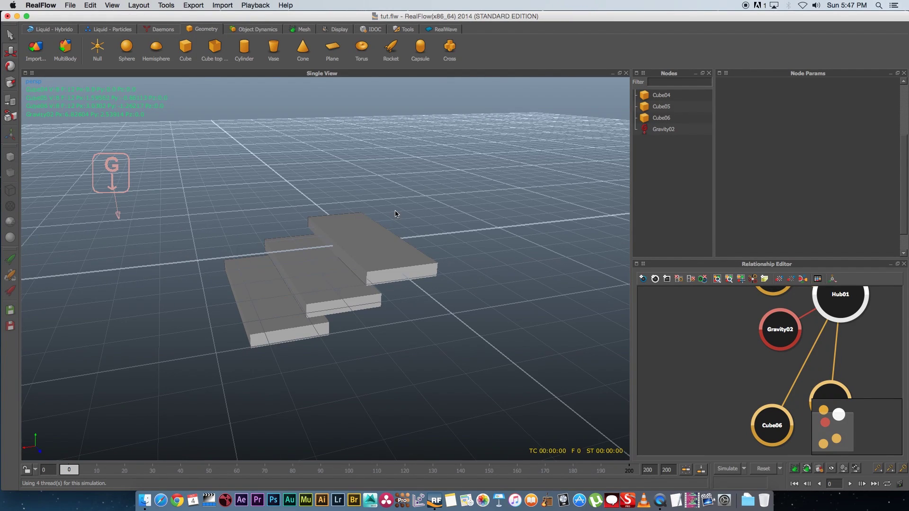
{"action": "left_click", "coordinate": [109, 30]}
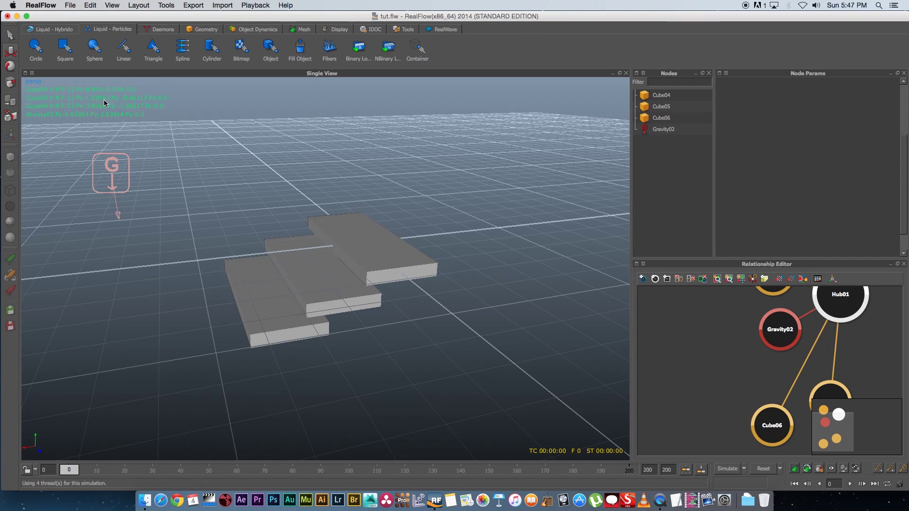
{"action": "left_click", "coordinate": [36, 47]}
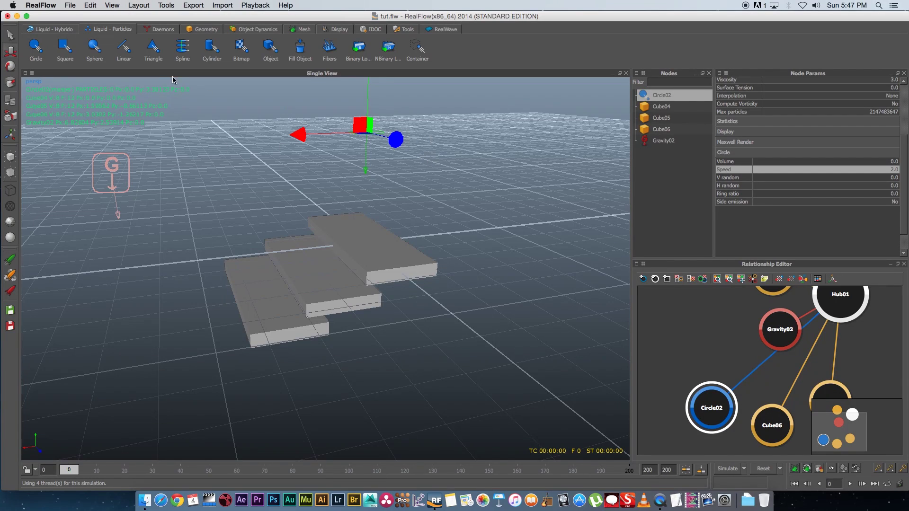
Step: Add an open-top box, enlarge it, and raise it above the slabs
{"action": "left_click", "coordinate": [204, 29]}
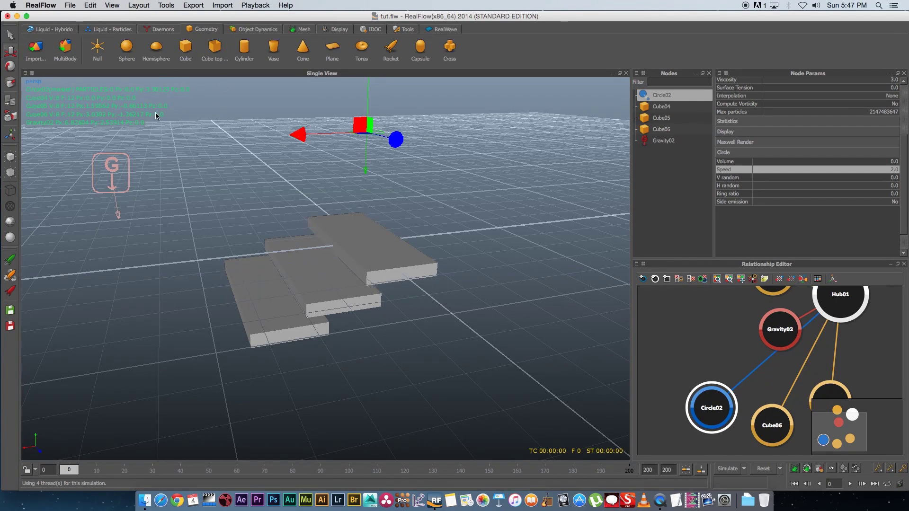
{"action": "left_click", "coordinate": [215, 48]}
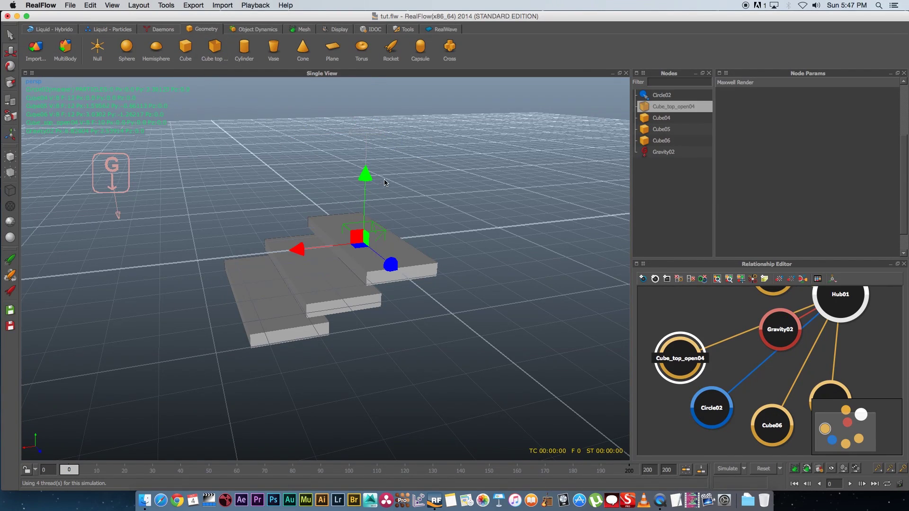
{"action": "left_click_drag", "start_coordinate": [360, 178], "coordinate": [365, 148]}
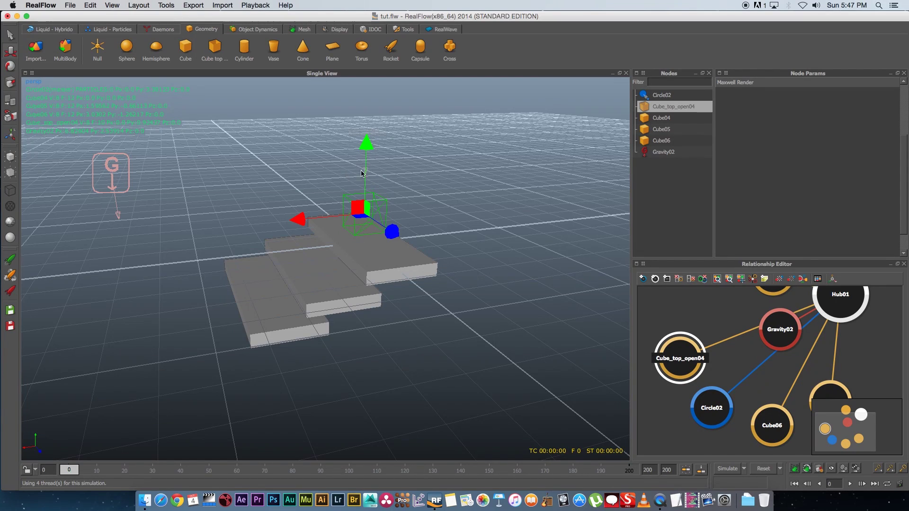
{"action": "key", "text": "r"}
{"action": "left_click_drag", "start_coordinate": [365, 215], "coordinate": [374, 208]}
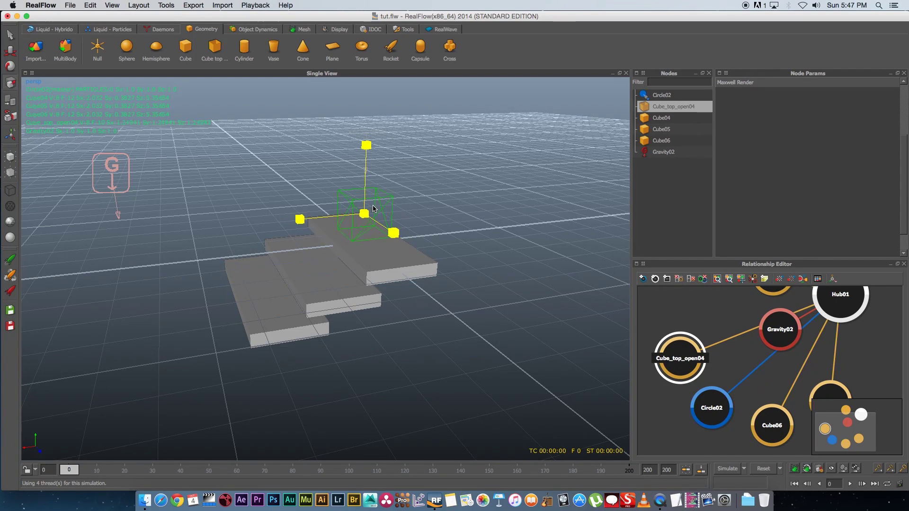
{"action": "key", "text": "w"}
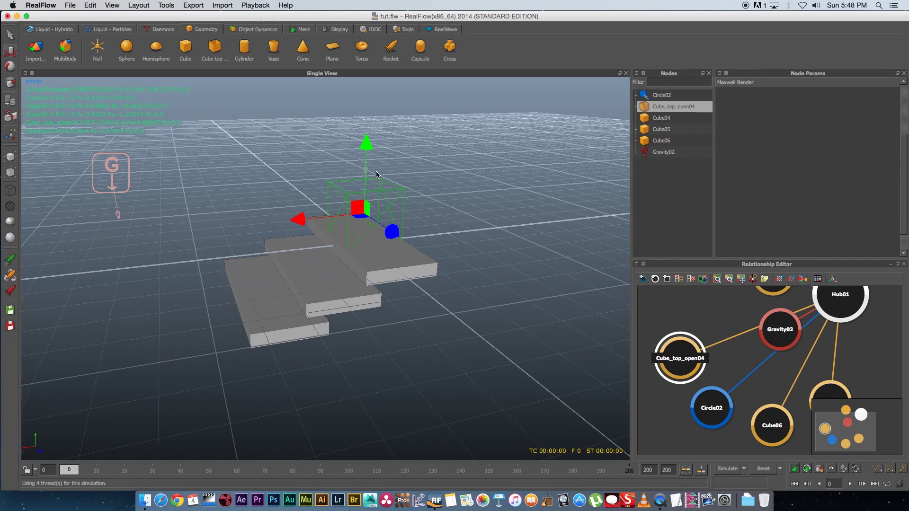
{"action": "left_click_drag", "start_coordinate": [369, 151], "coordinate": [367, 132]}
{"action": "left_click_drag", "start_coordinate": [327, 200], "coordinate": [364, 199]}
Step: Position the Circle02 emitter directly above the open box
{"action": "left_click", "coordinate": [363, 134]}
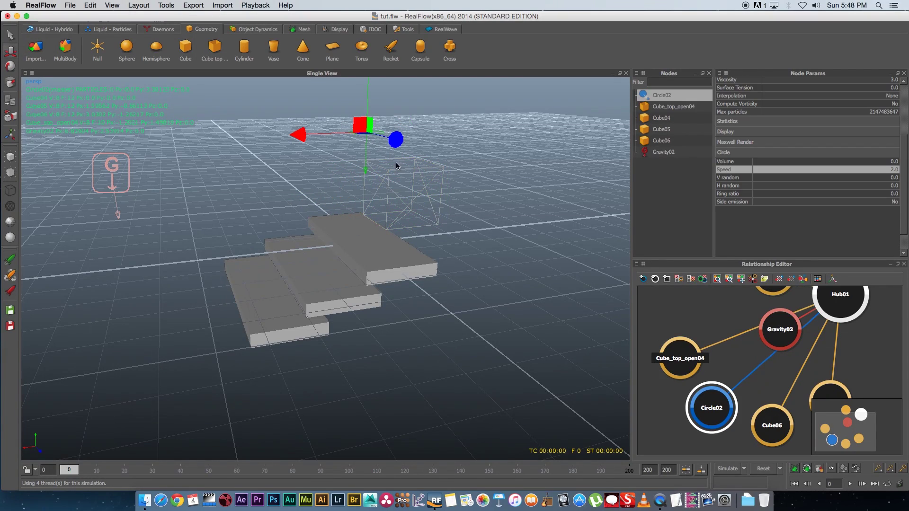
{"action": "left_click_drag", "start_coordinate": [302, 136], "coordinate": [329, 137]}
{"action": "left_click_drag", "start_coordinate": [384, 241], "coordinate": [345, 134], "text": "alt"}
{"action": "left_click_drag", "start_coordinate": [350, 174], "coordinate": [396, 238], "text": "alt"}
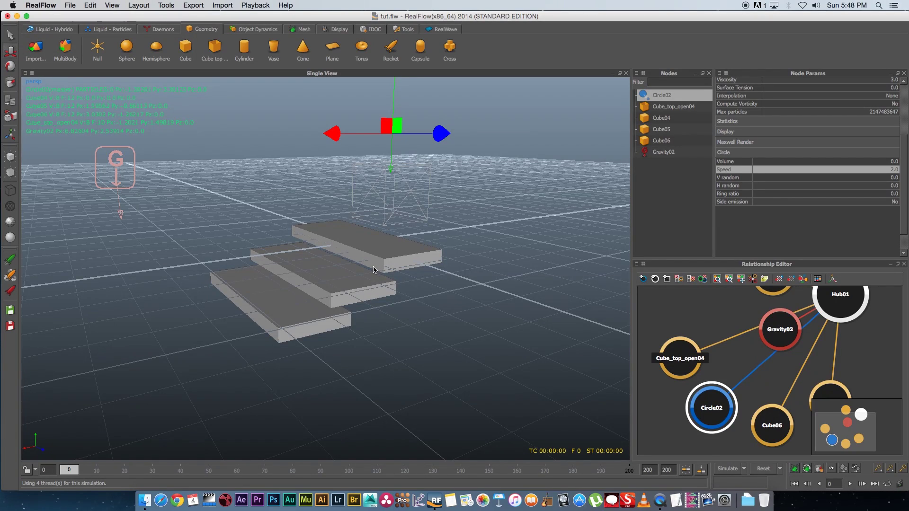
Step: Simulate to about frame 94 as Circle02's liquid pools in the open box
{"action": "left_click", "coordinate": [520, 236]}
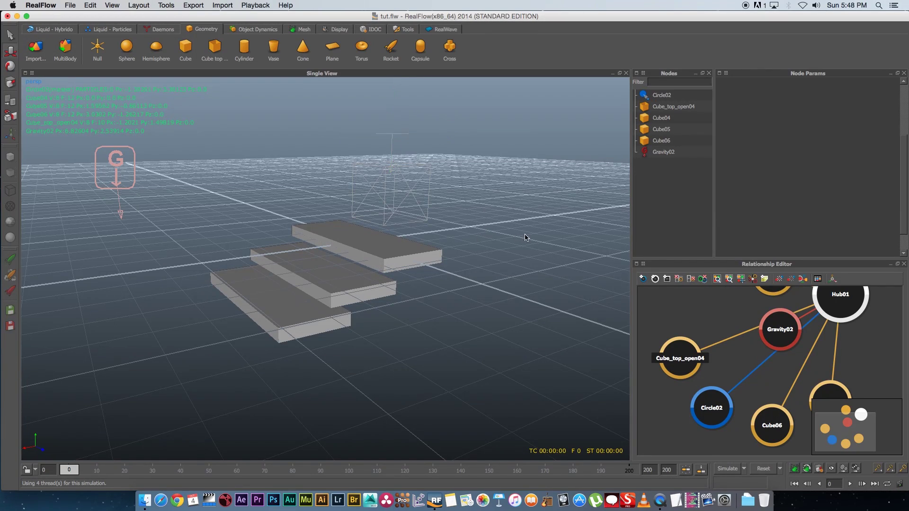
{"action": "left_click", "coordinate": [426, 157]}
{"action": "left_click", "coordinate": [491, 269]}
{"action": "left_click", "coordinate": [729, 468]}
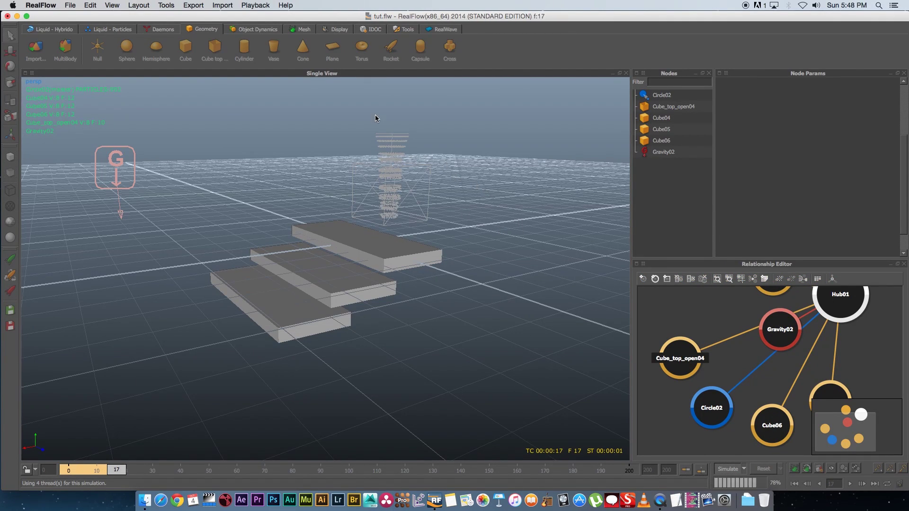
{"action": "left_click", "coordinate": [419, 143]}
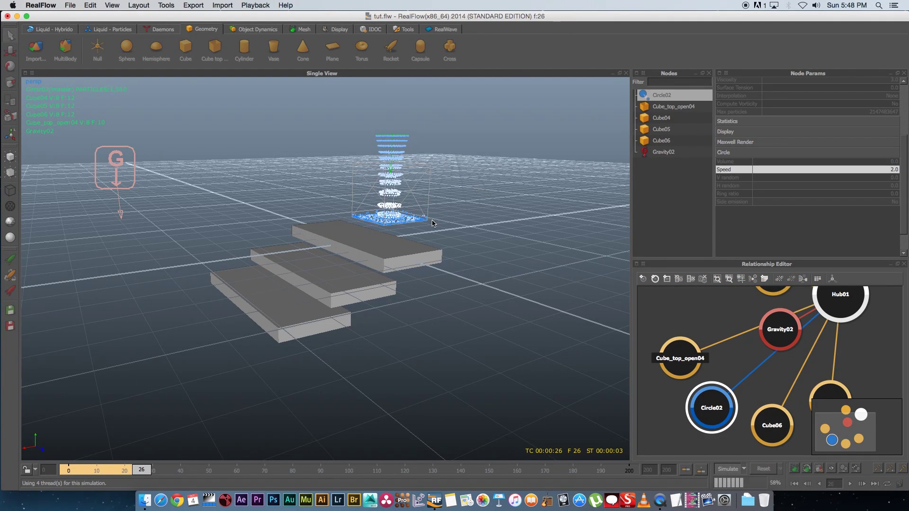
{"action": "left_click_drag", "start_coordinate": [469, 198], "coordinate": [432, 221], "text": "alt"}
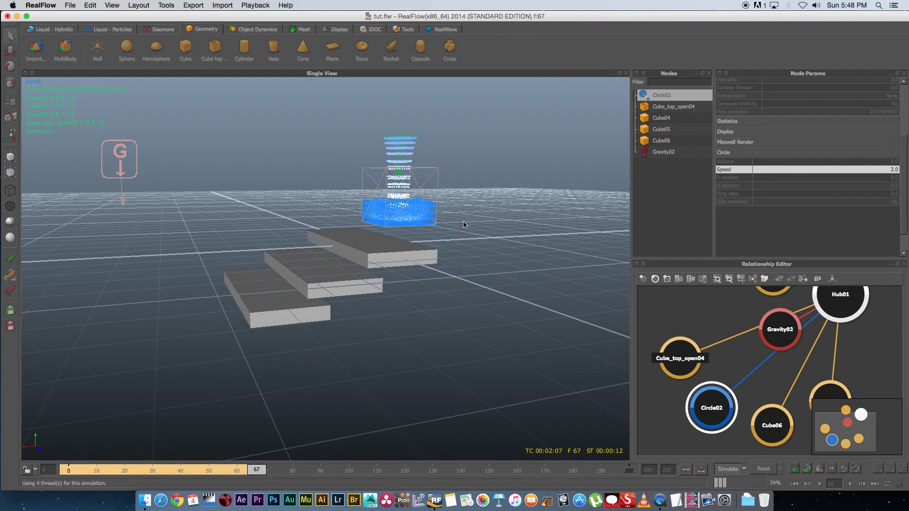
{"action": "left_click_drag", "start_coordinate": [482, 215], "coordinate": [471, 260], "text": "alt"}
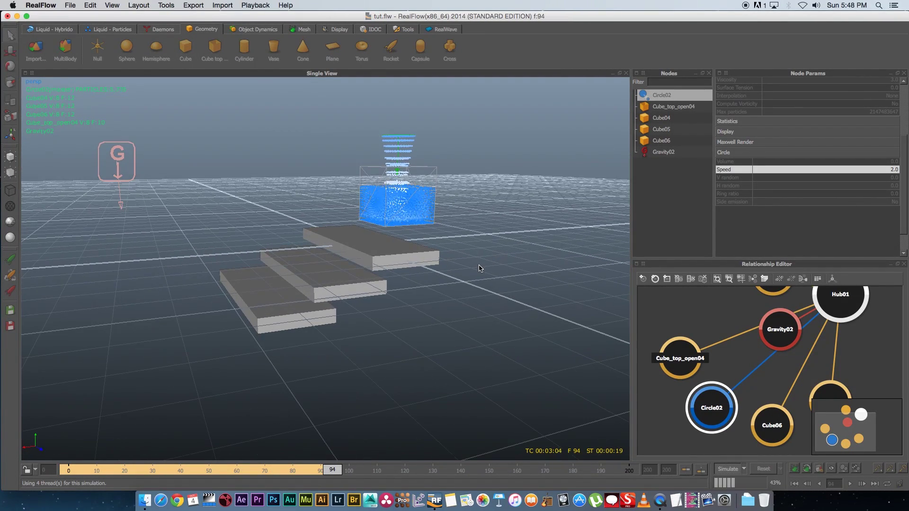
Step: Stop at frame 100, set Circle02's Speed to 0, and resimulate to frame 138
{"action": "left_click", "coordinate": [733, 471]}
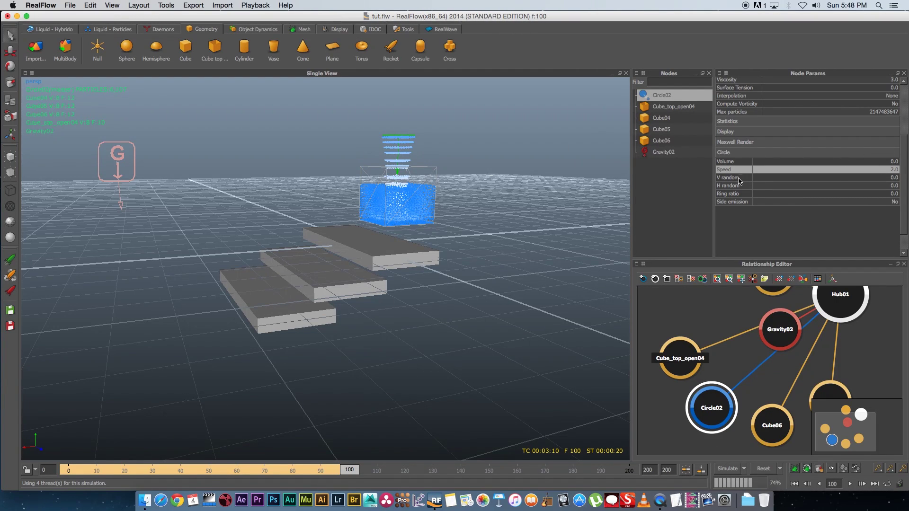
{"action": "double_click", "coordinate": [887, 174]}
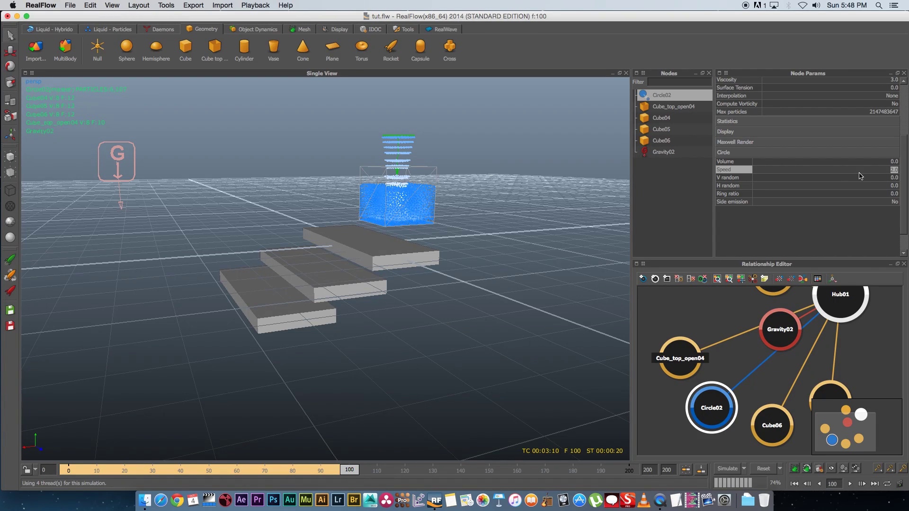
{"action": "type", "text": "0"}
{"action": "key", "text": "Return"}
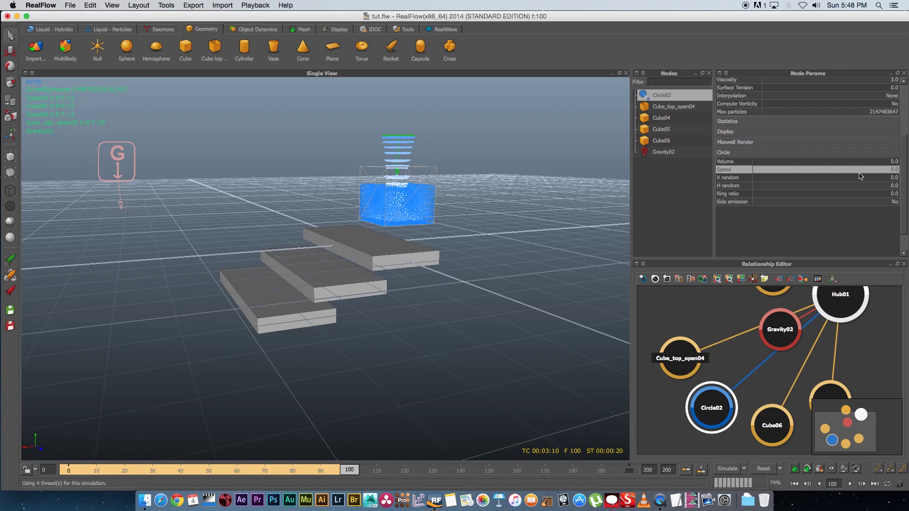
{"action": "left_click", "coordinate": [732, 470]}
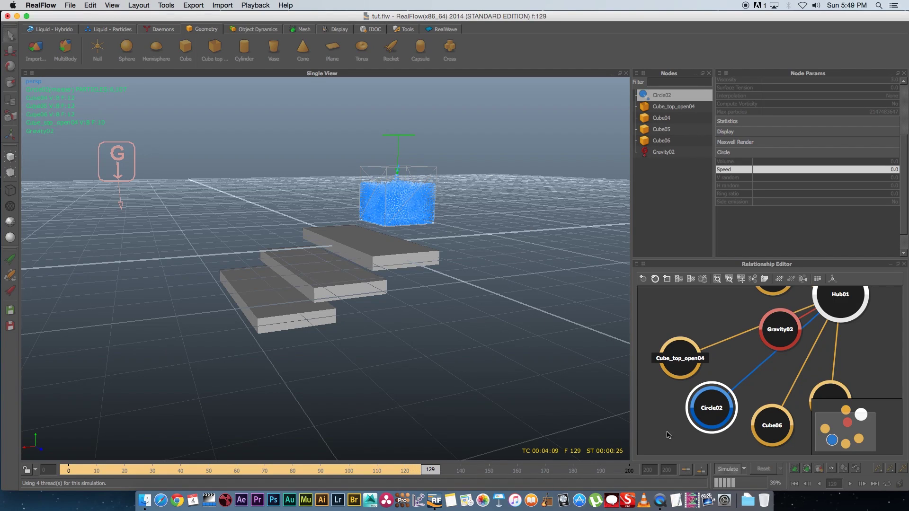
{"action": "left_click", "coordinate": [725, 471]}
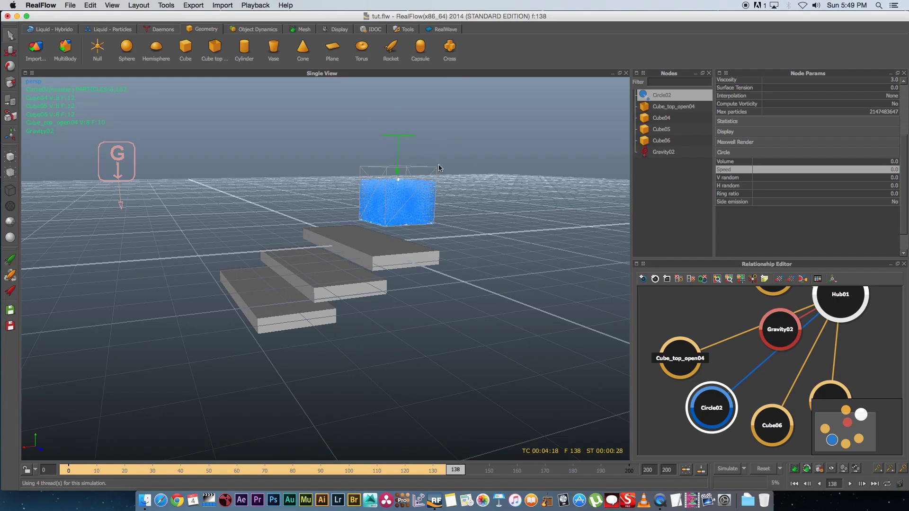
Step: Save Circle02's settled liquid as its initial state
{"action": "left_click", "coordinate": [707, 385]}
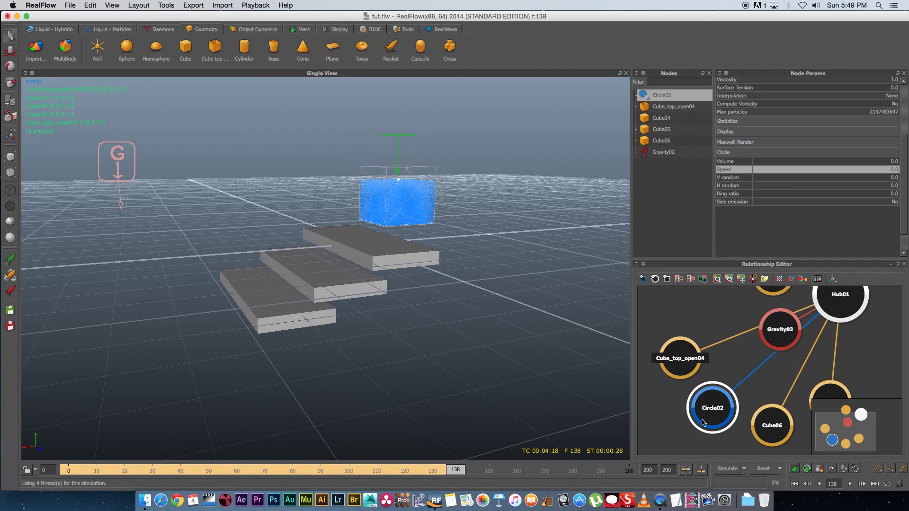
{"action": "scroll", "coordinate": [804, 138], "scroll_direction": "up", "scroll_amount": 4}
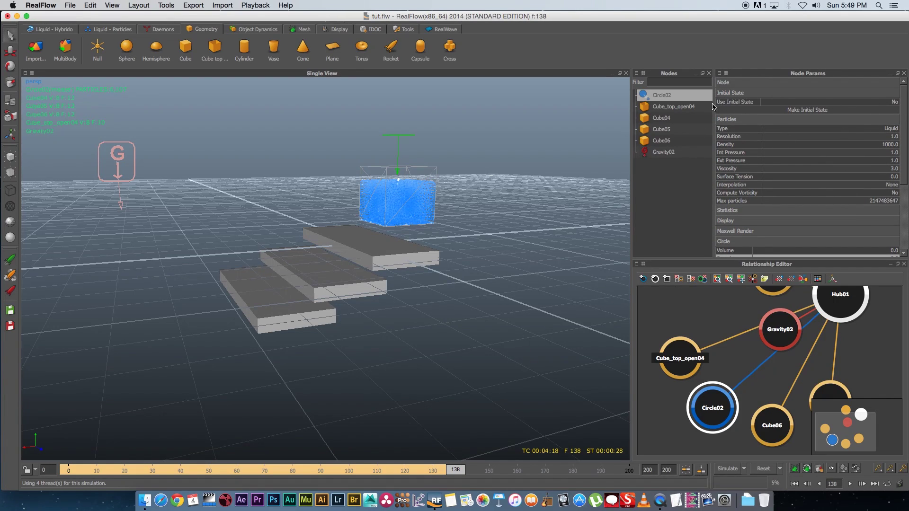
{"action": "left_click", "coordinate": [884, 109]}
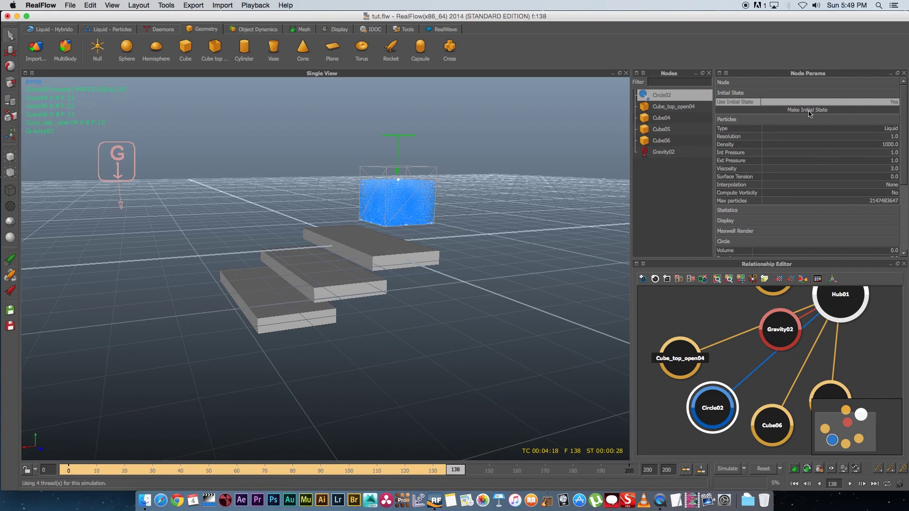
Step: Reset the simulation to its initial state and confirm the reset
{"action": "left_click", "coordinate": [635, 394]}
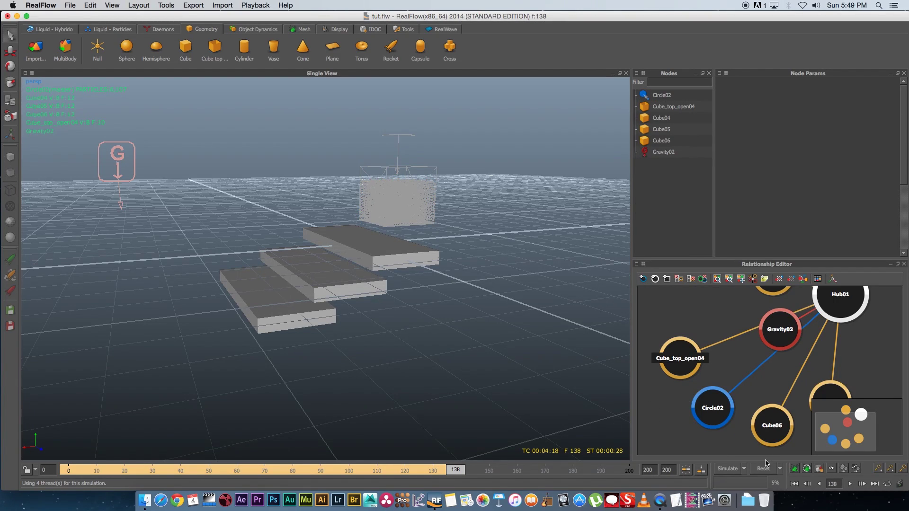
{"action": "left_click", "coordinate": [780, 469]}
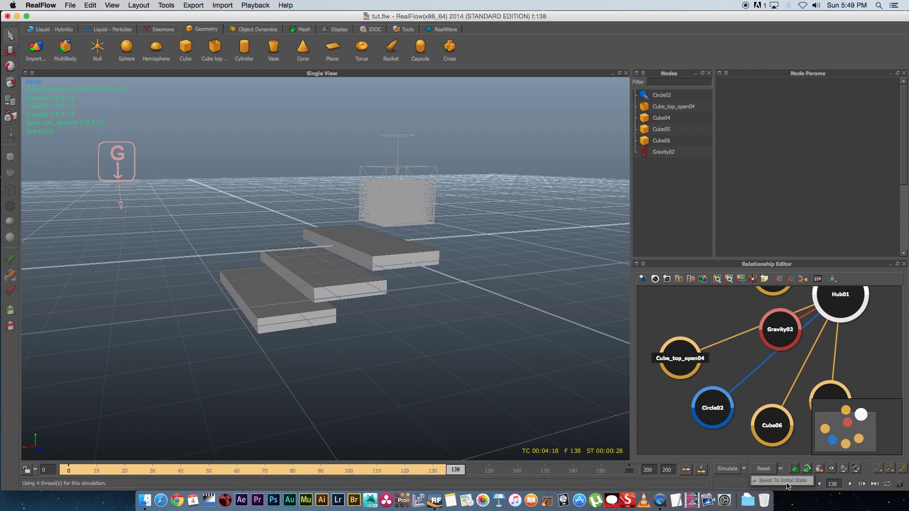
{"action": "left_click", "coordinate": [763, 469]}
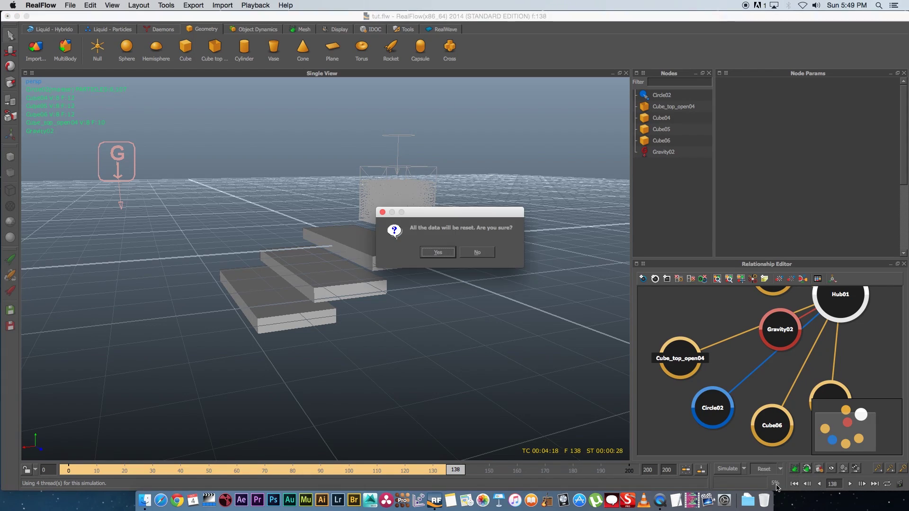
{"action": "left_click", "coordinate": [446, 256]}
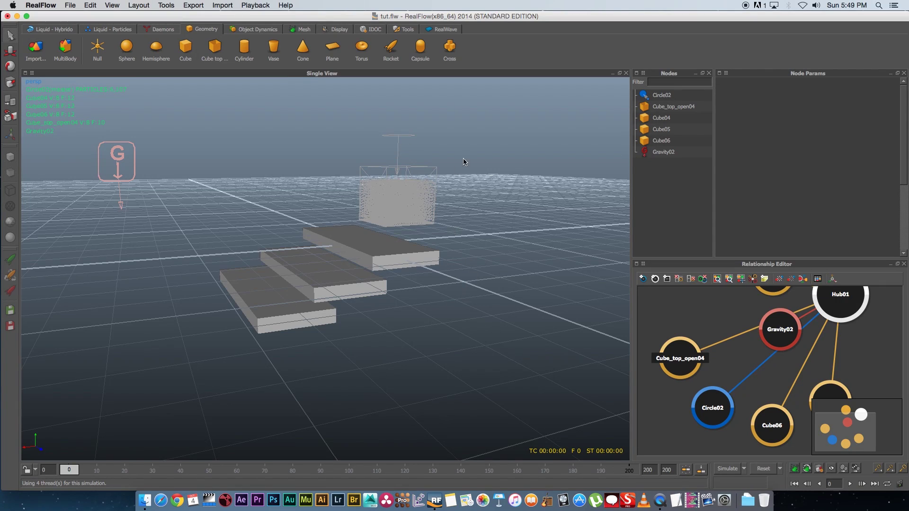
Step: Move the open box Cube_top_open04 to the right along X
{"action": "left_click", "coordinate": [427, 162]}
{"action": "key", "text": "w"}
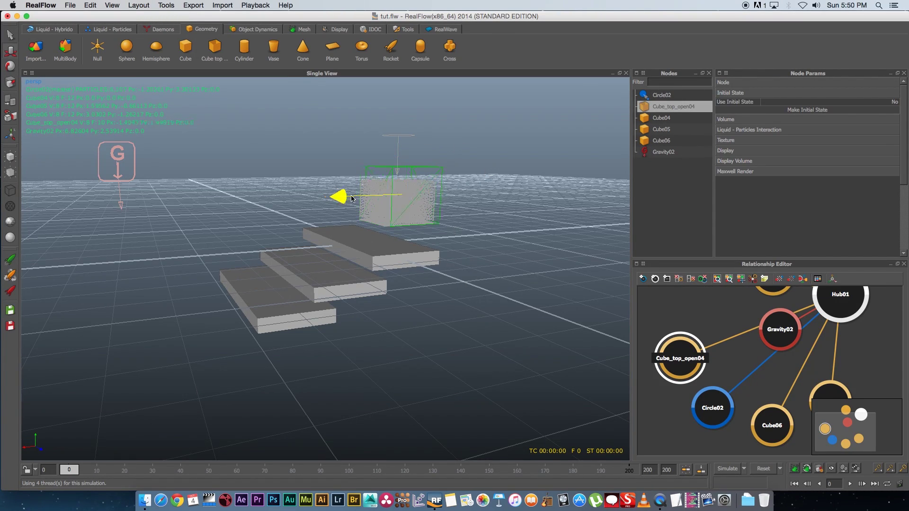
{"action": "left_click_drag", "start_coordinate": [313, 196], "coordinate": [461, 186]}
Step: Run a short test simulation, then reset and confirm so the liquid block returns
{"action": "left_click", "coordinate": [728, 471]}
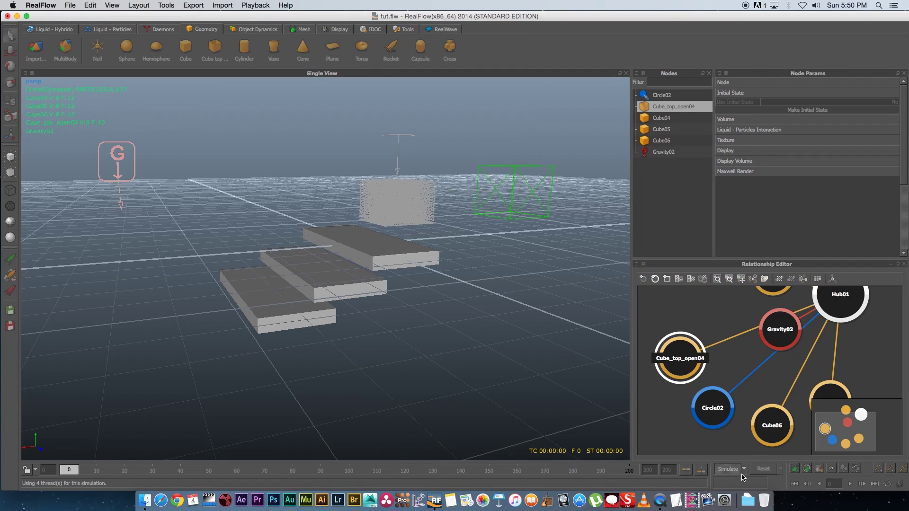
{"action": "left_click", "coordinate": [408, 217]}
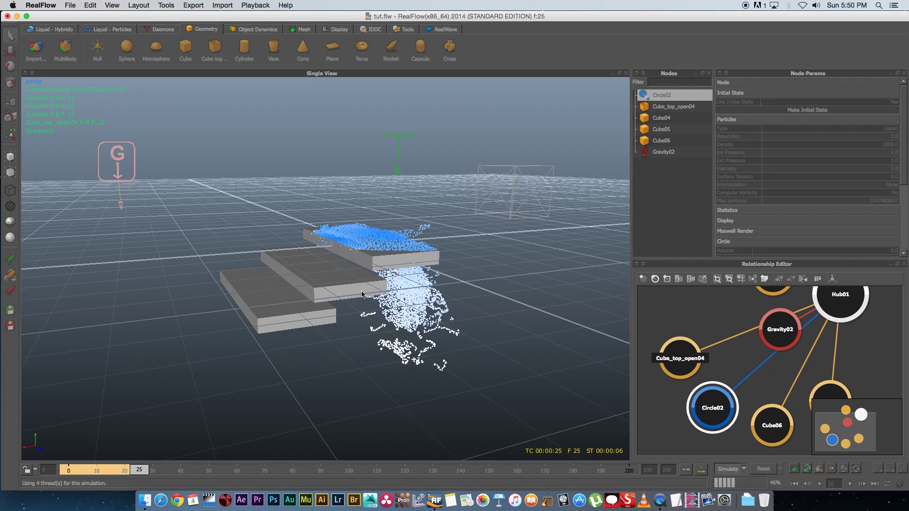
{"action": "left_click", "coordinate": [727, 469]}
{"action": "left_click", "coordinate": [767, 469]}
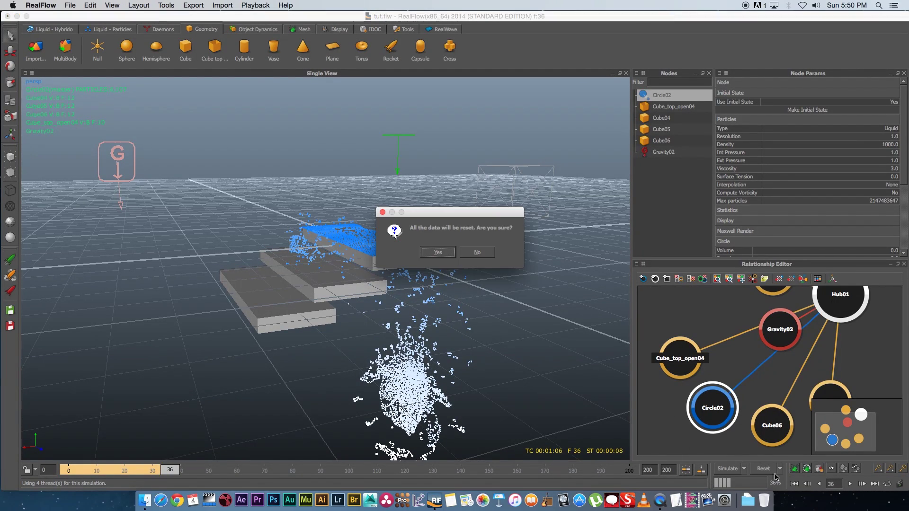
{"action": "left_click", "coordinate": [439, 280]}
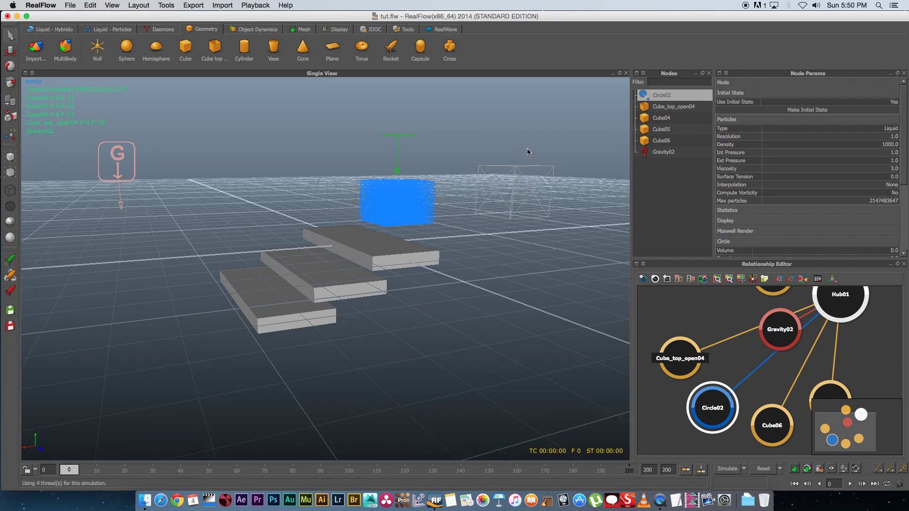
{"action": "left_click", "coordinate": [524, 187]}
{"action": "left_click", "coordinate": [517, 247]}
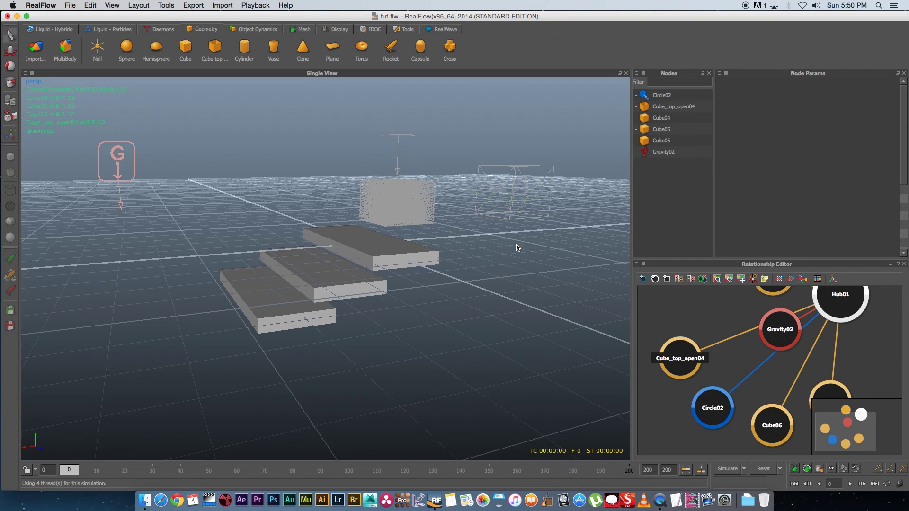
Step: Undo the box move and save Cube_top_open04's original position as its initial state
{"action": "key", "text": "super+z"}
{"action": "key", "text": "super+z"}
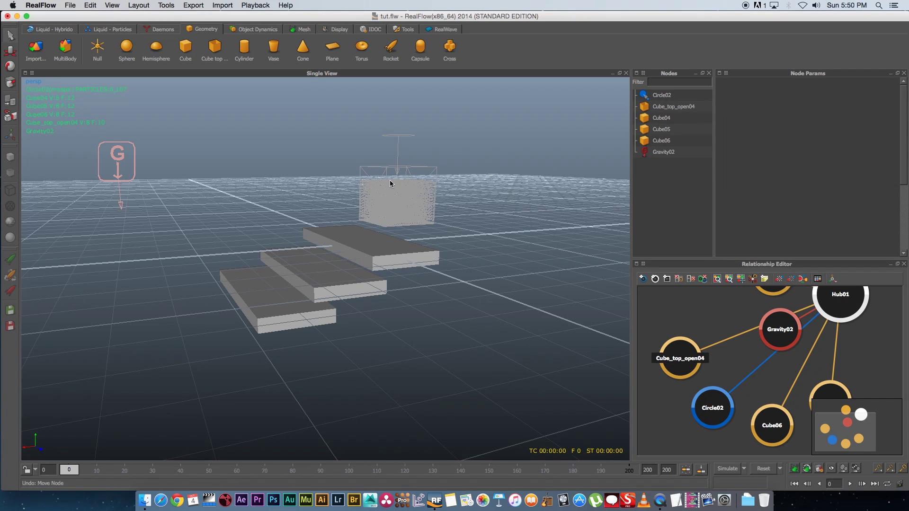
{"action": "left_click", "coordinate": [436, 170]}
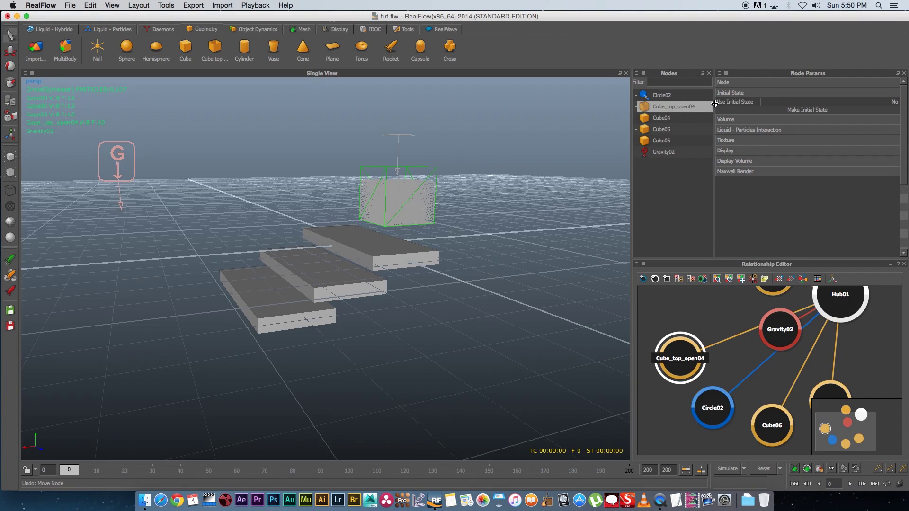
{"action": "left_click", "coordinate": [879, 102]}
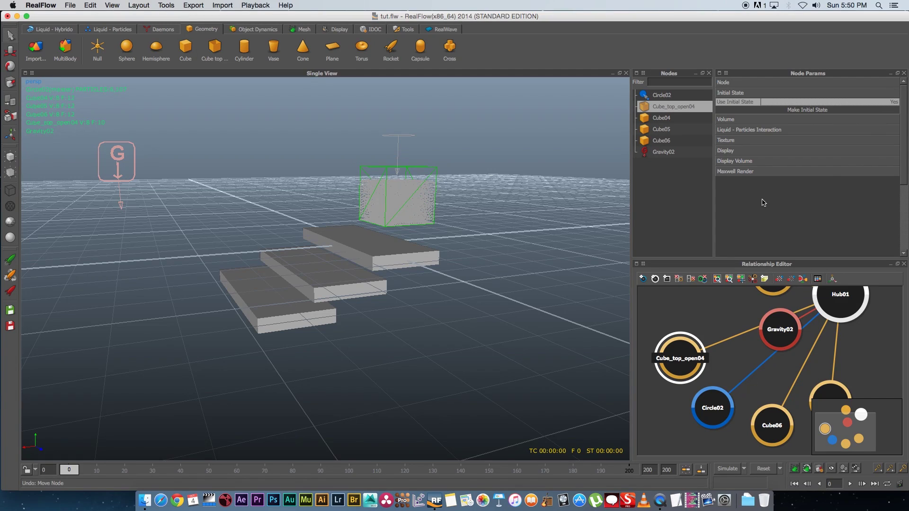
{"action": "left_click", "coordinate": [811, 111]}
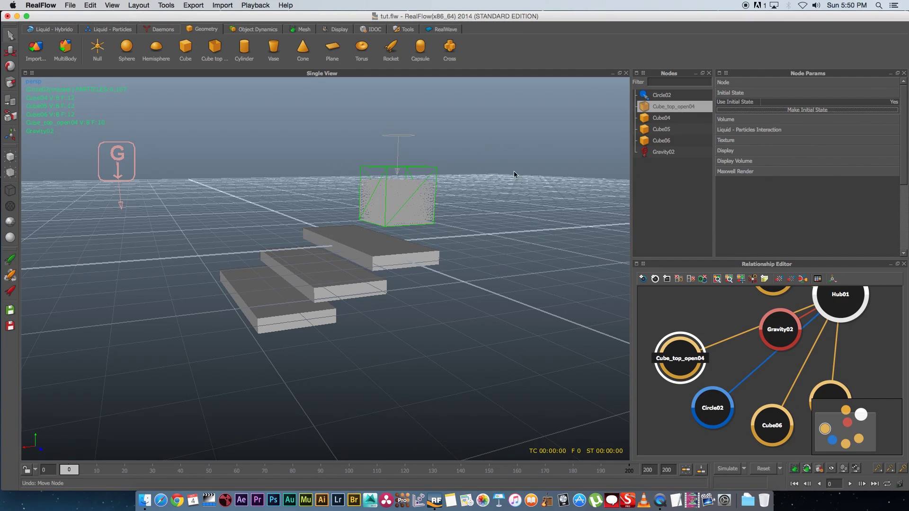
Step: Move the box right, test-simulate to frame 28, then reset and confirm
{"action": "key", "text": "w"}
{"action": "left_click", "coordinate": [459, 155]}
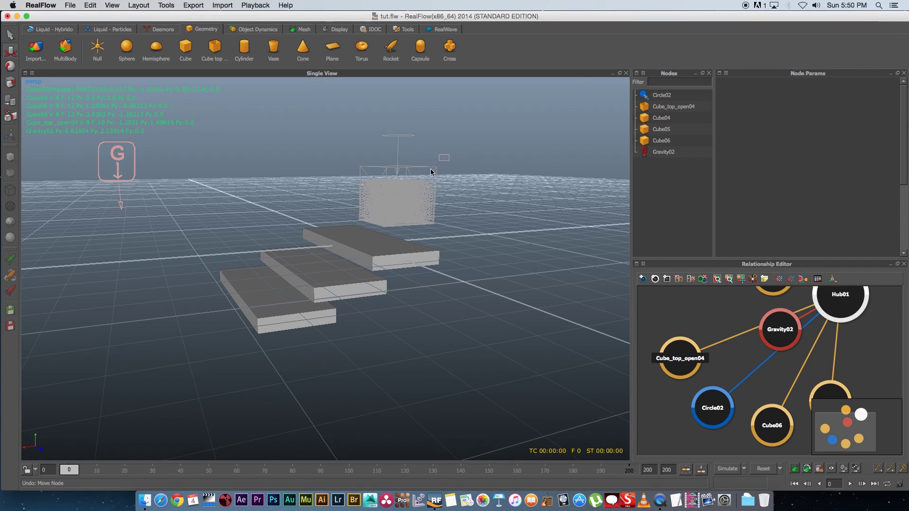
{"action": "left_click", "coordinate": [358, 204]}
{"action": "left_click_drag", "start_coordinate": [359, 203], "coordinate": [481, 200]}
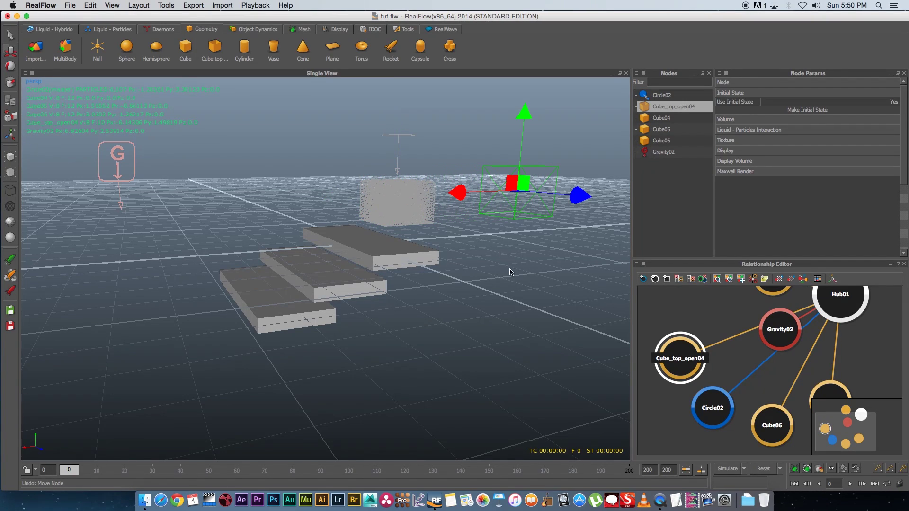
{"action": "left_click", "coordinate": [736, 473]}
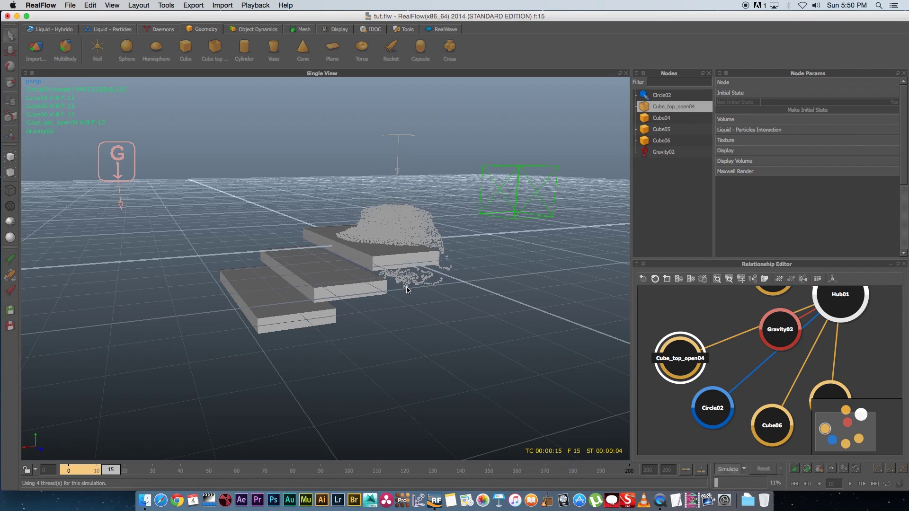
{"action": "left_click", "coordinate": [727, 470]}
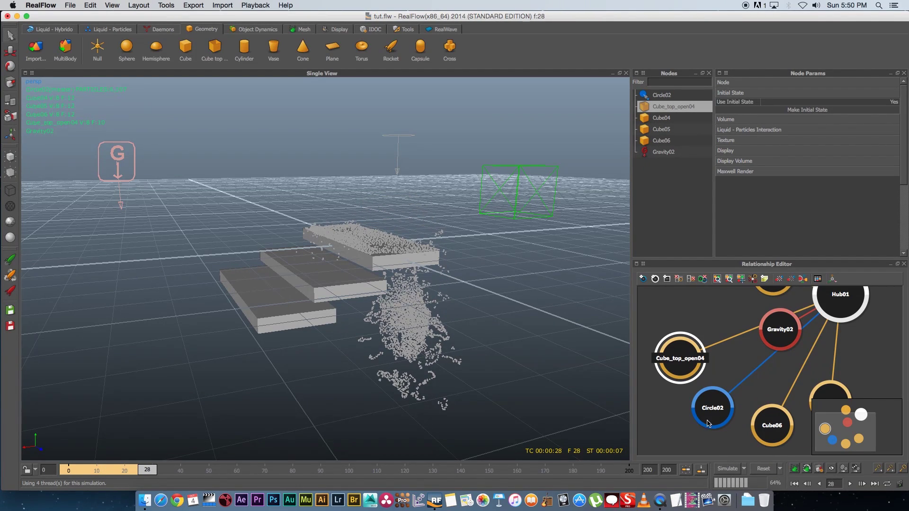
{"action": "left_click", "coordinate": [763, 470]}
{"action": "left_click", "coordinate": [440, 254]}
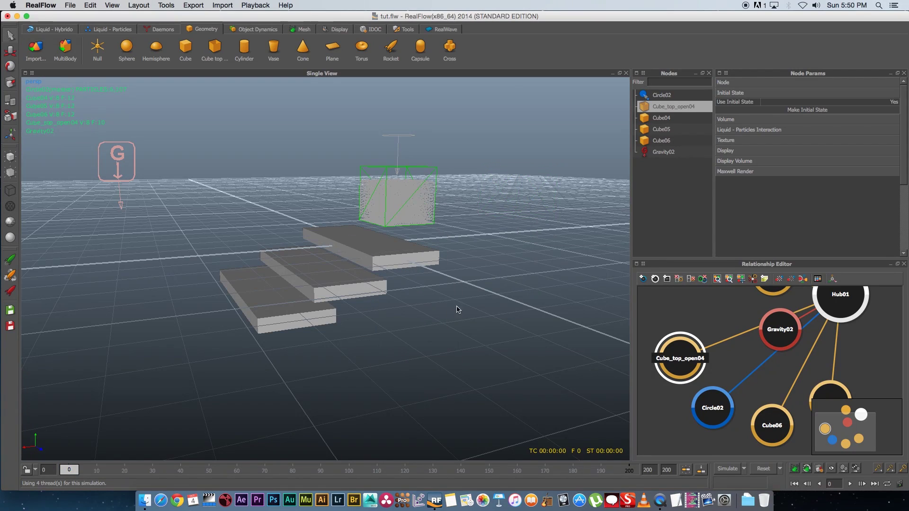